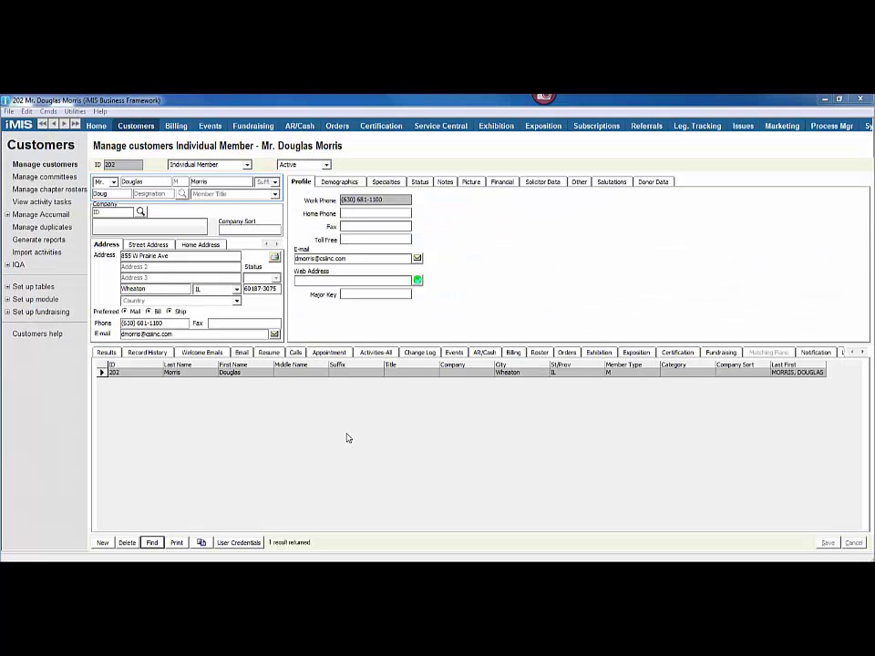
Step: Launch iImport from the Start menu's CSI Programs folder and log on with the account password
left_click(23, 572)
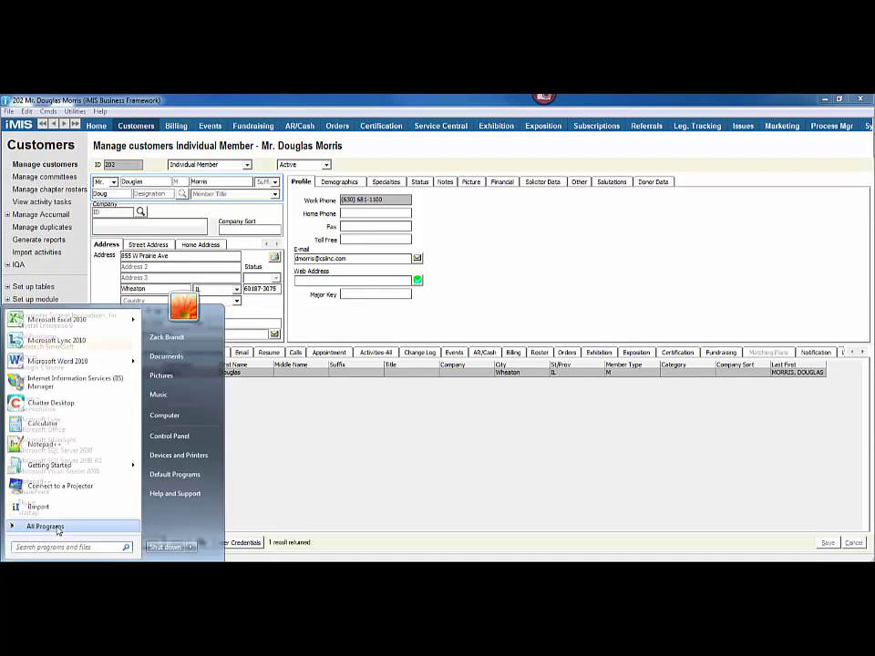
left_click(51, 526)
left_click(57, 337)
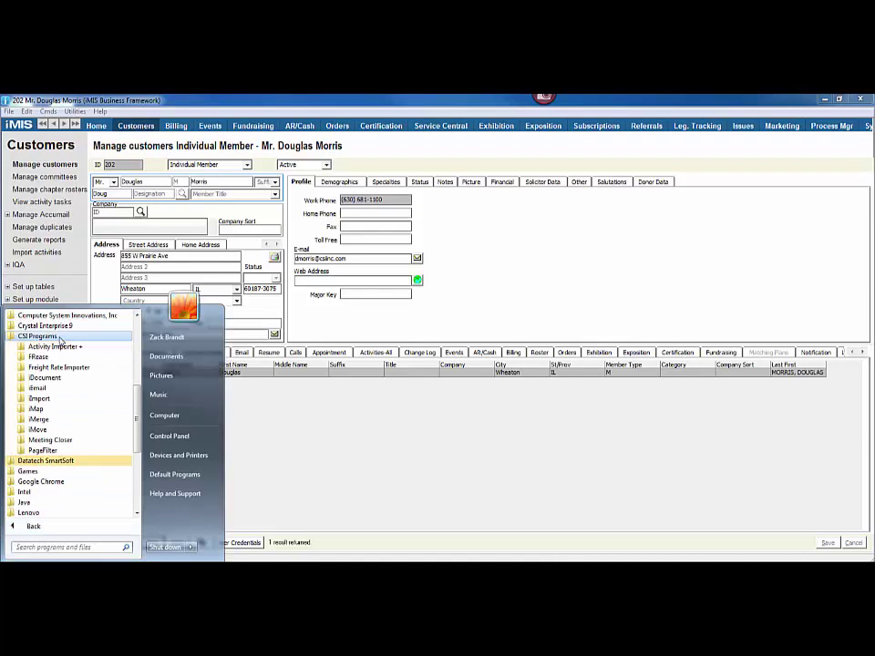
left_click(46, 399)
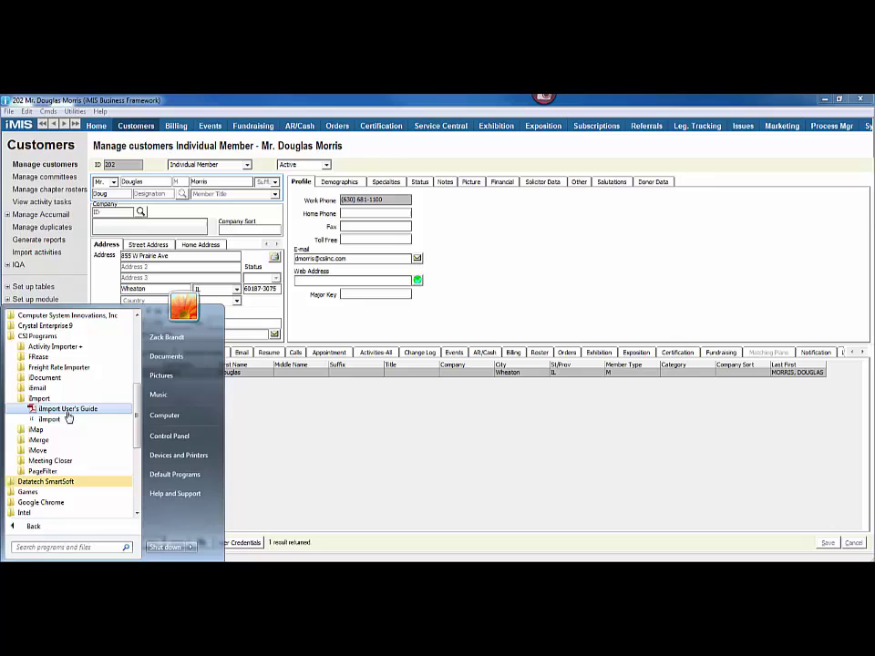
left_click(67, 419)
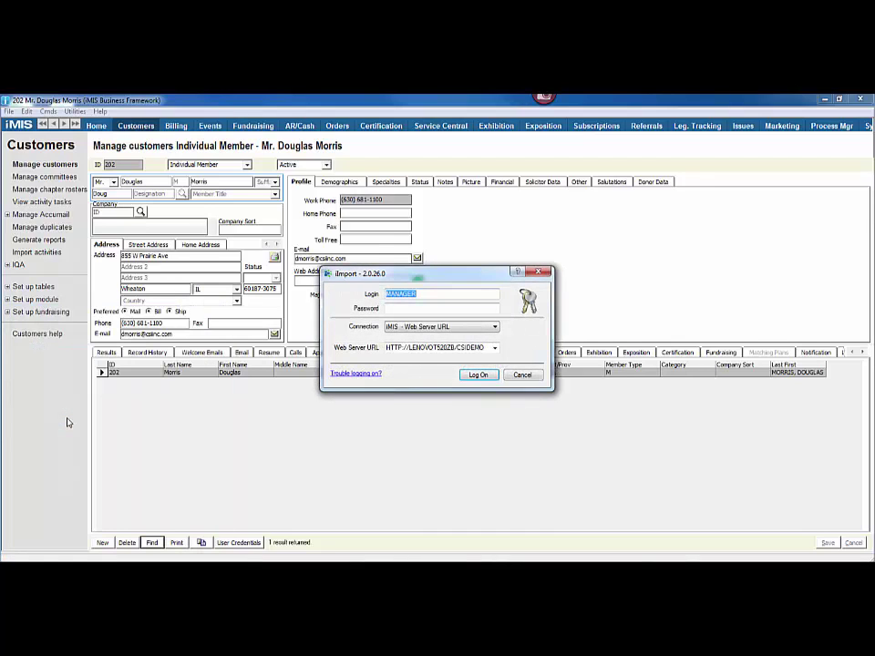
key("Tab")
type("MANAGER")
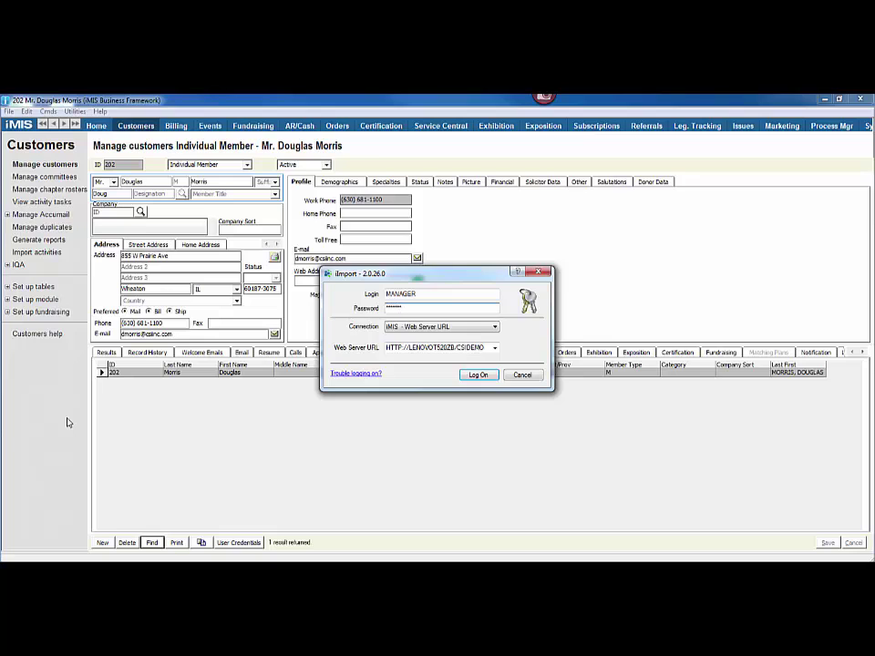
key("Return")
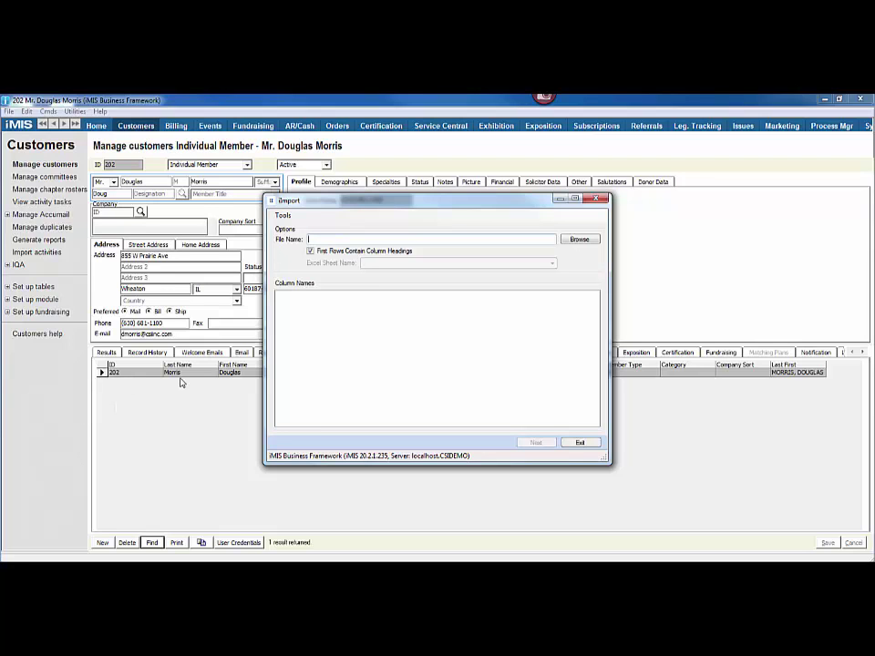
Step: Load New Records.xlsx (sheet New Members with Username & PW) and continue to Customers Mapping
left_click(579, 238)
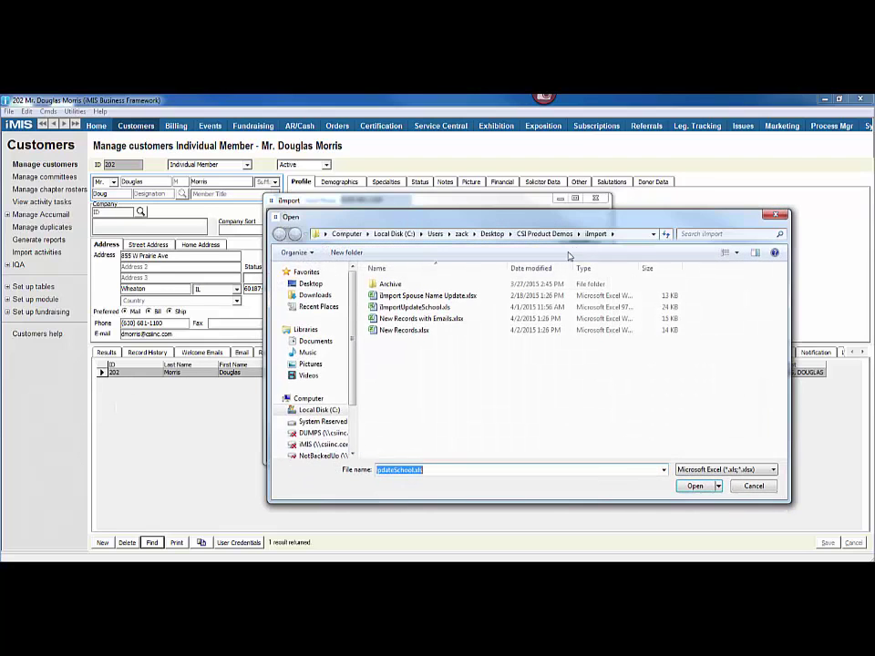
double_click(428, 331)
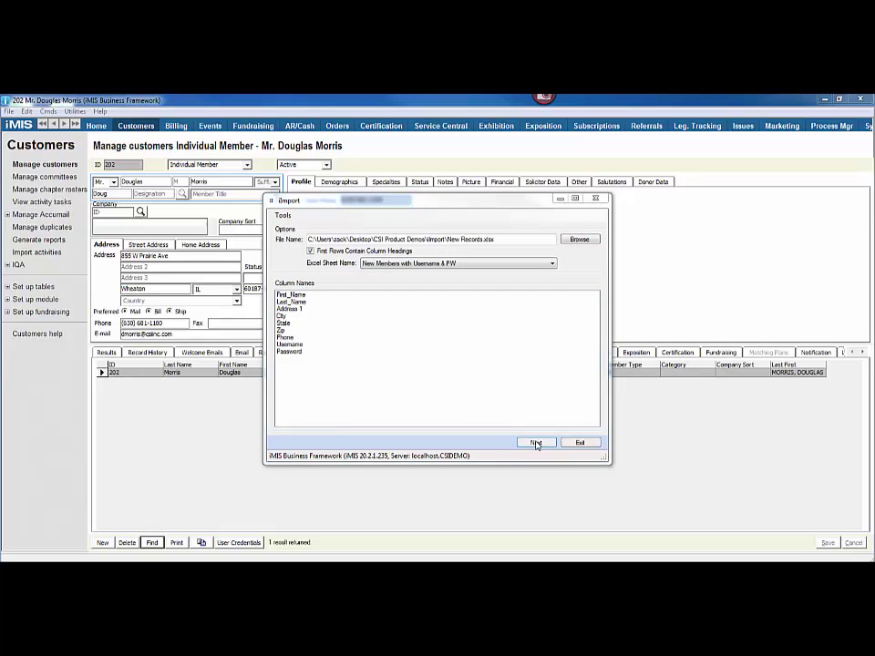
left_click(535, 442)
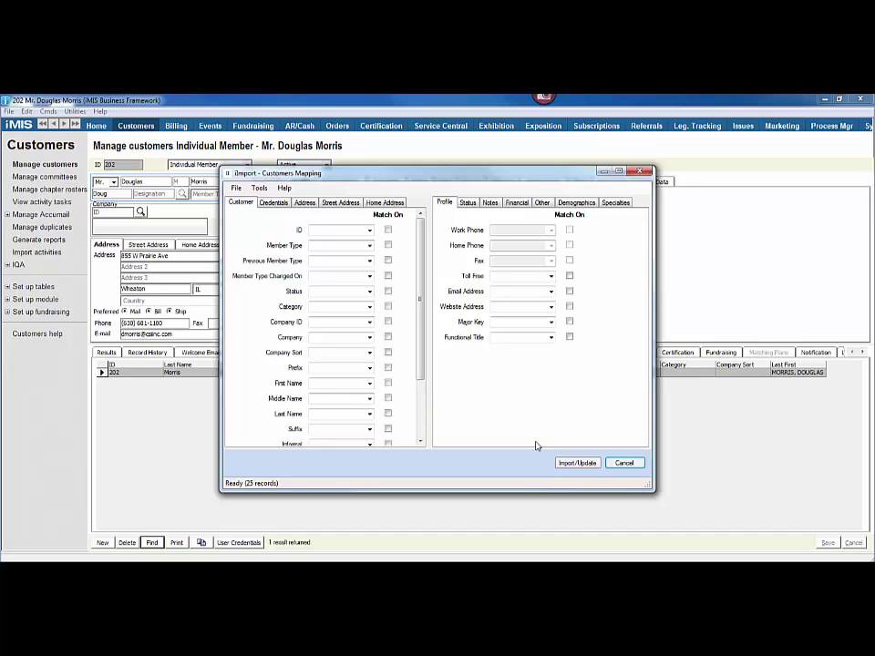
Step: Set Member Type to M and Status to A, and map First_Name and Last_Name
left_click(339, 245)
type("M")
left_click(332, 292)
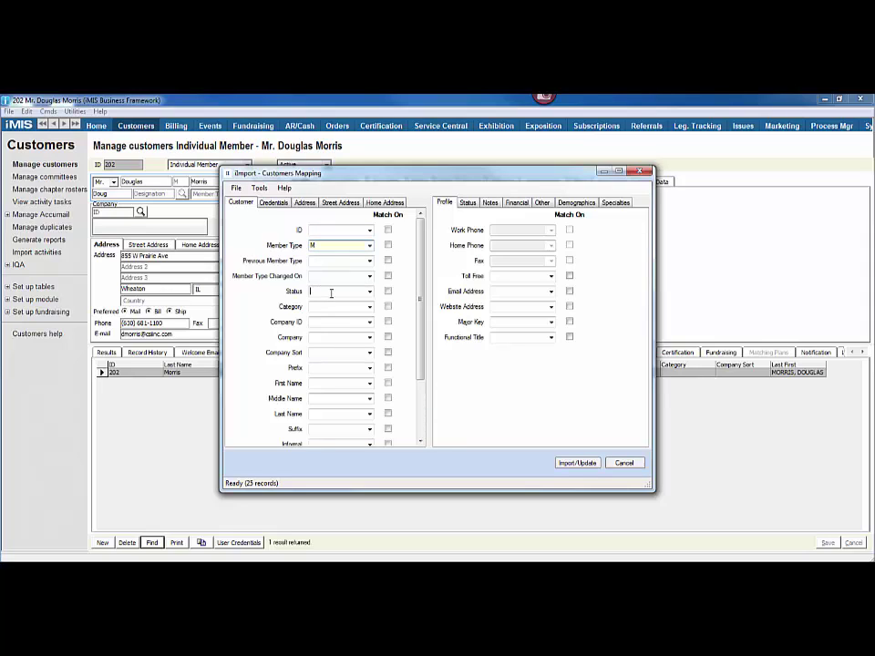
type("A")
left_click(369, 383)
left_click(365, 394)
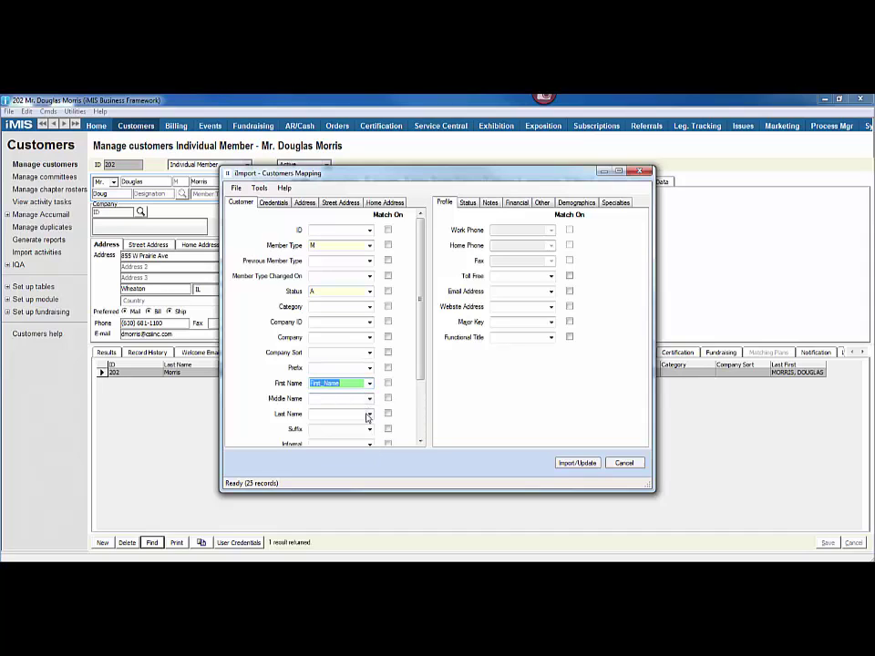
left_click(369, 414)
left_click(356, 432)
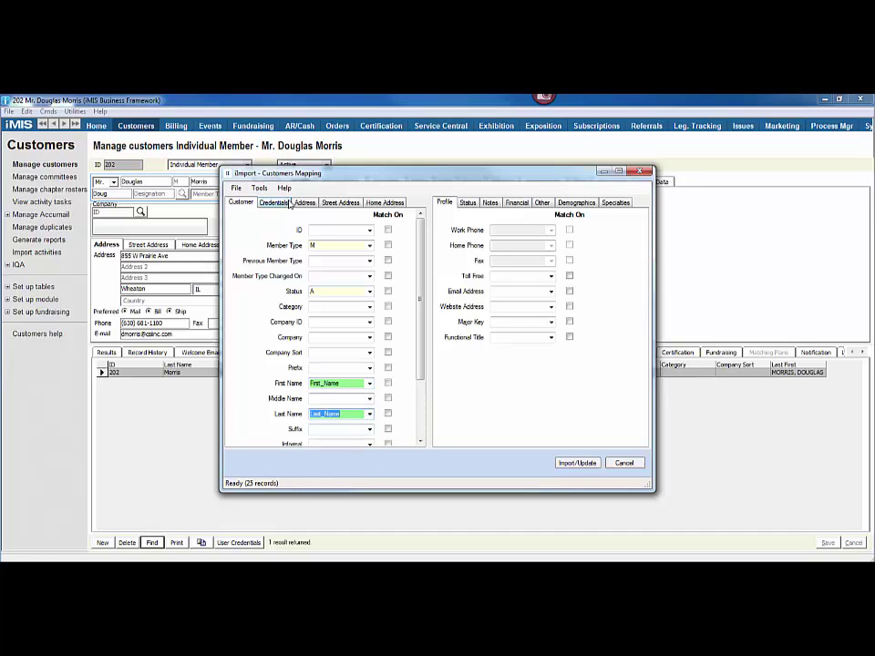
Step: Map the Address 1, City, State, Zip and Phone columns on the Address tab
left_click(305, 202)
left_click(370, 221)
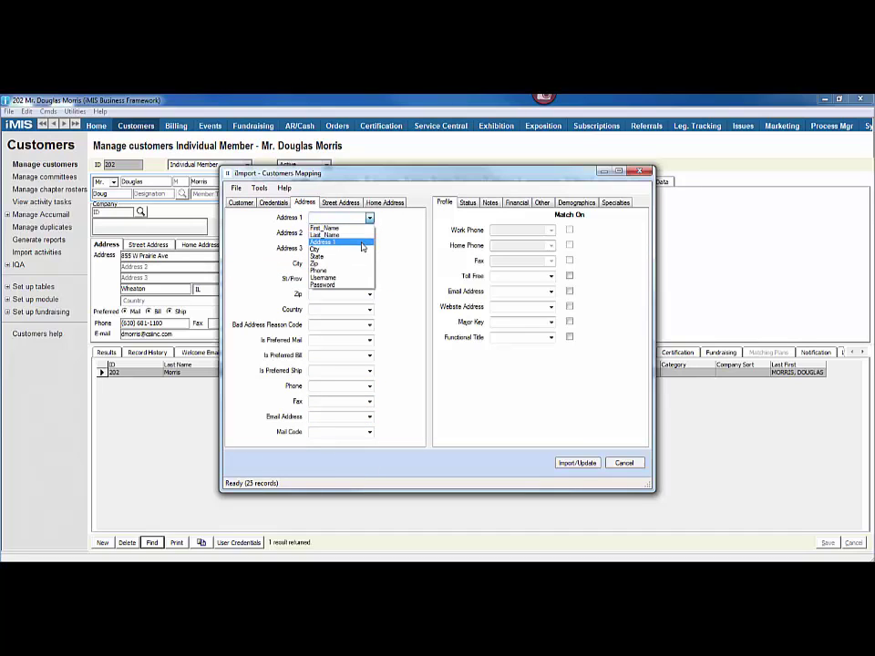
left_click(347, 242)
left_click(369, 263)
left_click(364, 296)
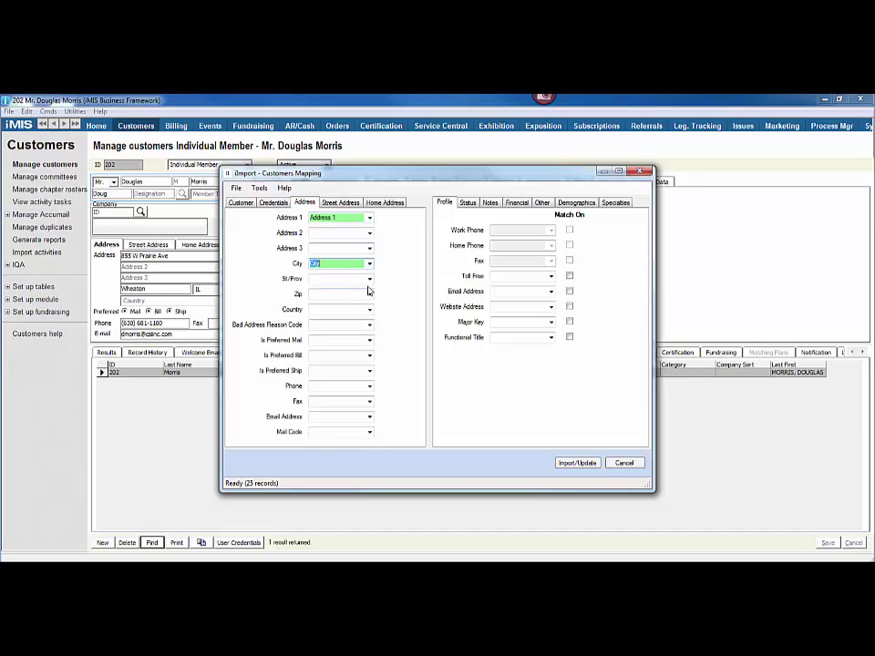
left_click(369, 279)
left_click(359, 318)
left_click(369, 294)
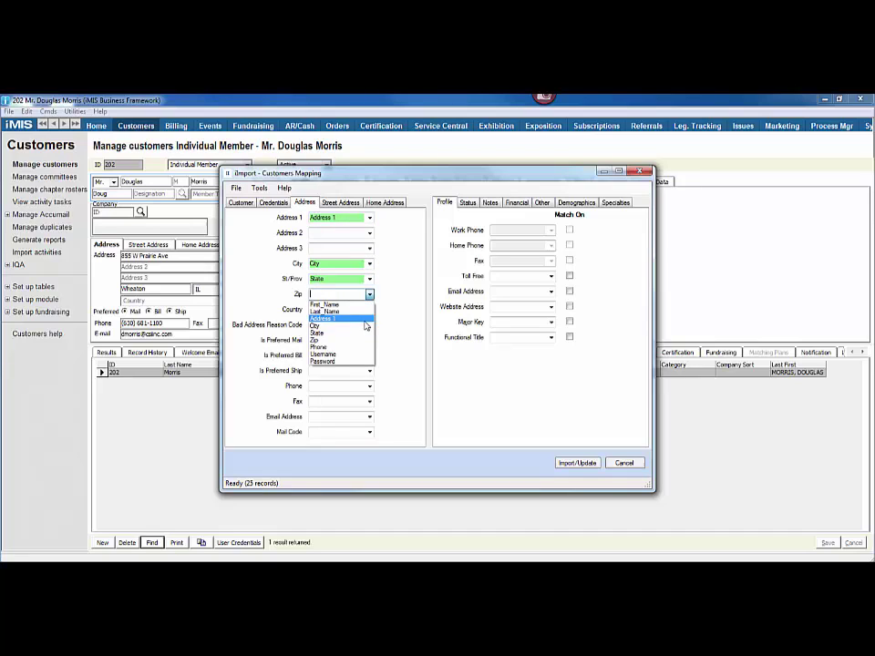
left_click(362, 341)
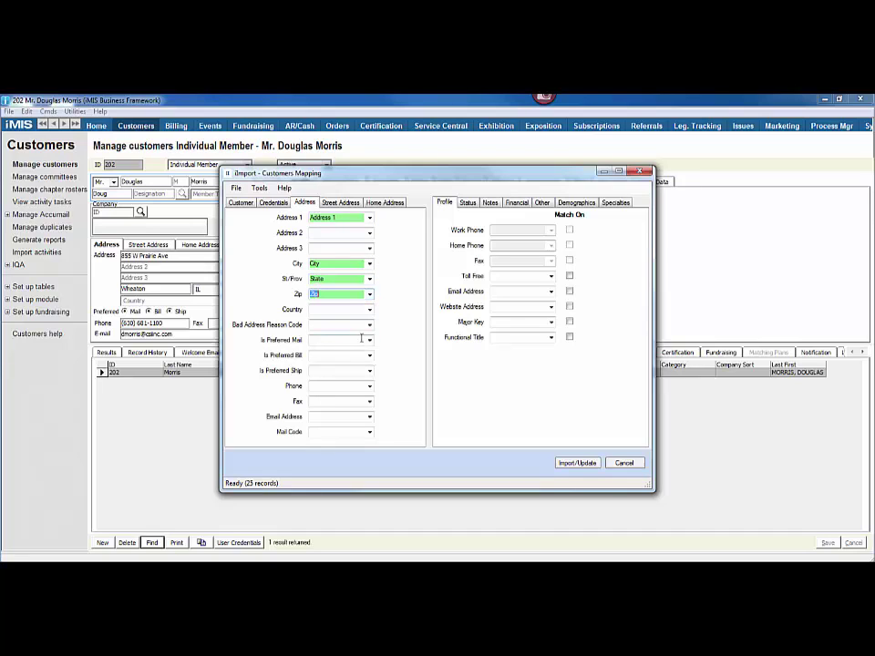
left_click(368, 386)
left_click(356, 443)
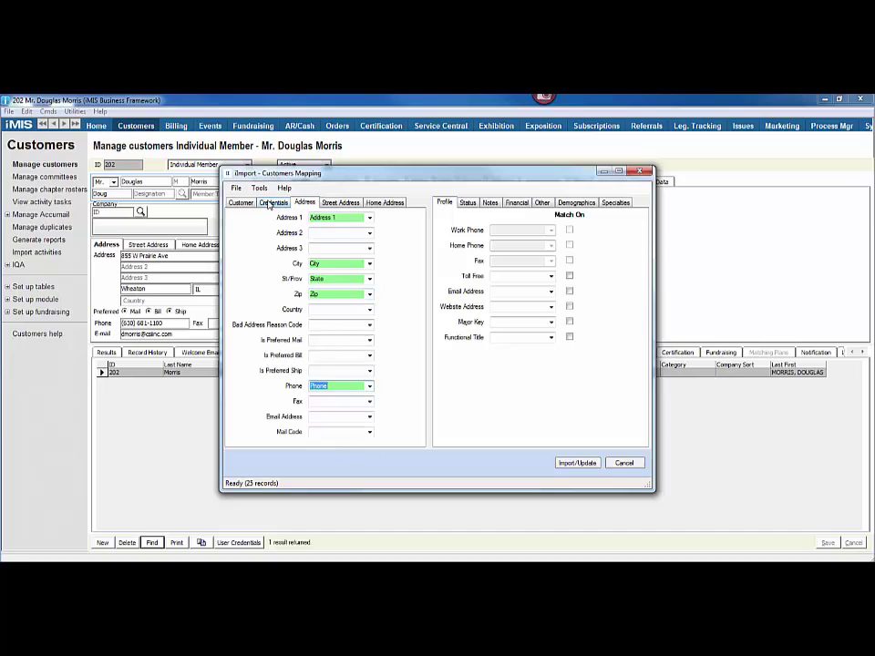
Step: Map the Username and Password columns on the Credentials tab
left_click(274, 202)
left_click(337, 231)
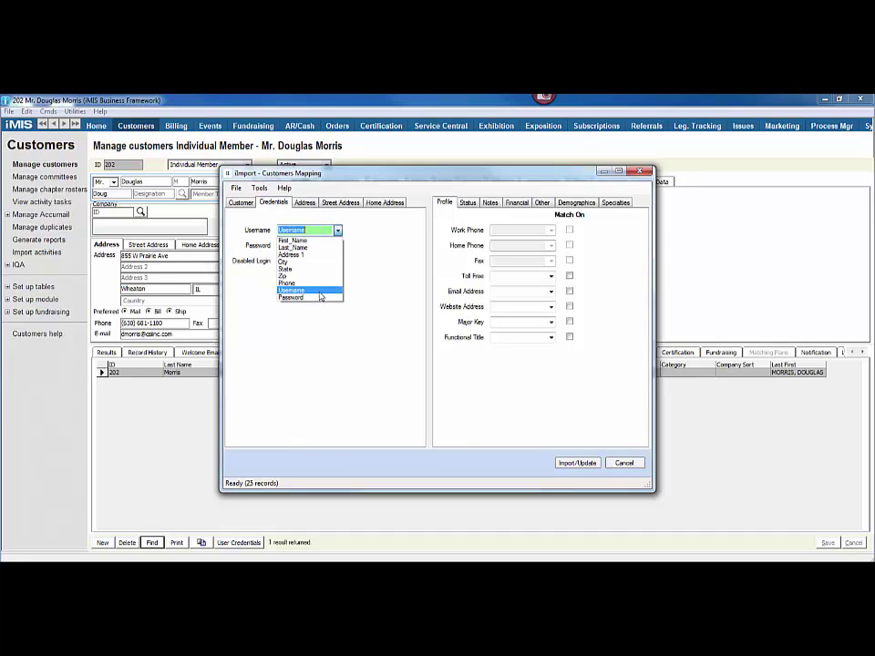
left_click(314, 290)
left_click(337, 246)
left_click(329, 312)
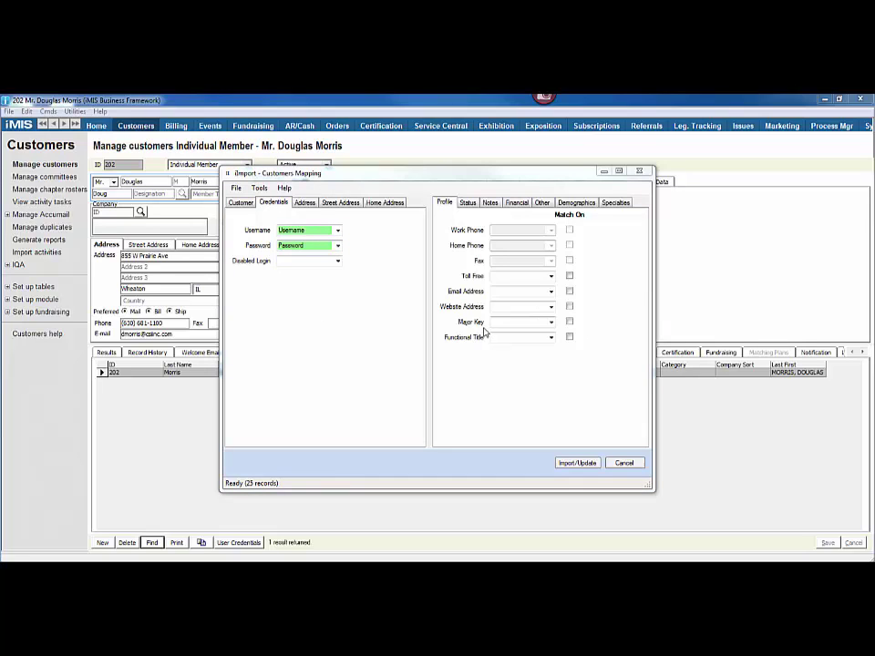
Step: Save the field mapping as a template named 'new member list'
left_click(237, 189)
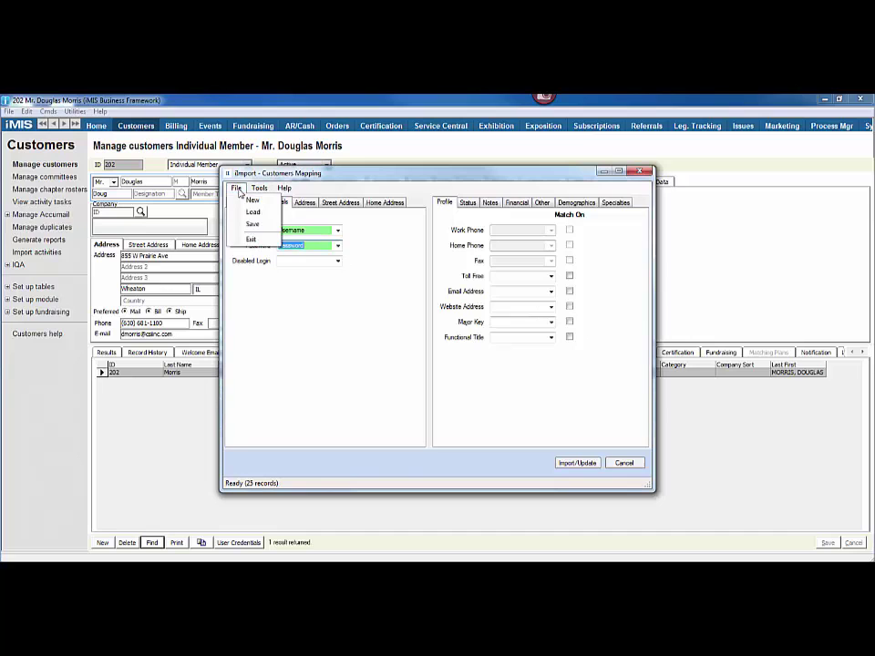
left_click(250, 224)
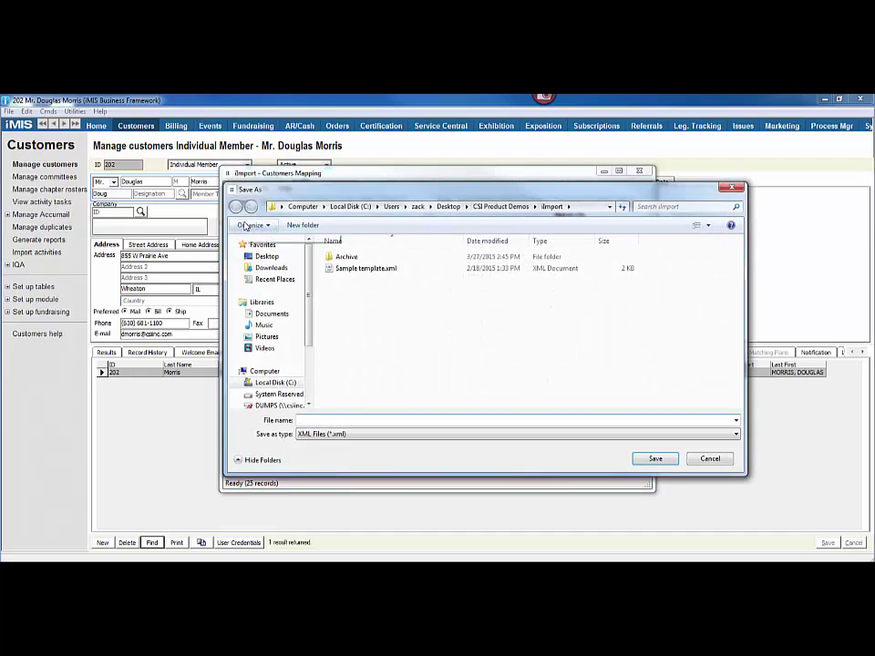
type("new member")
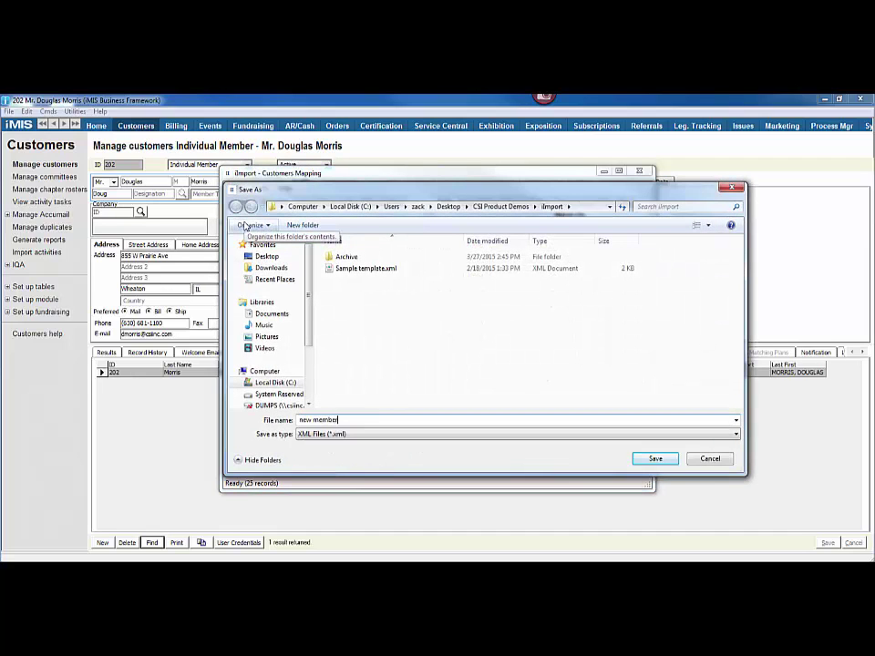
type(" list")
key("Return")
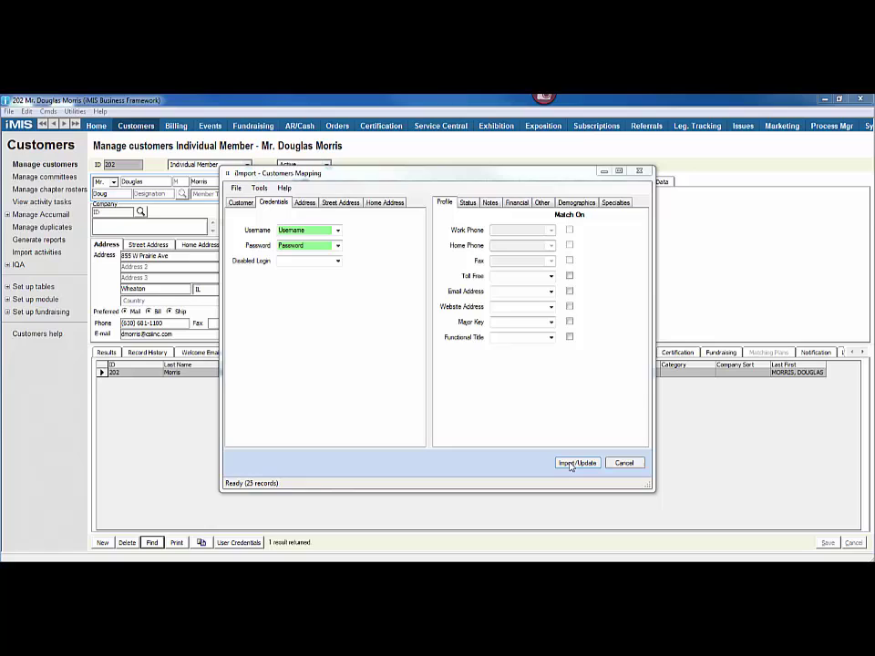
Step: Import the 25 mapped records into iMIS with Import/Update
left_click(577, 463)
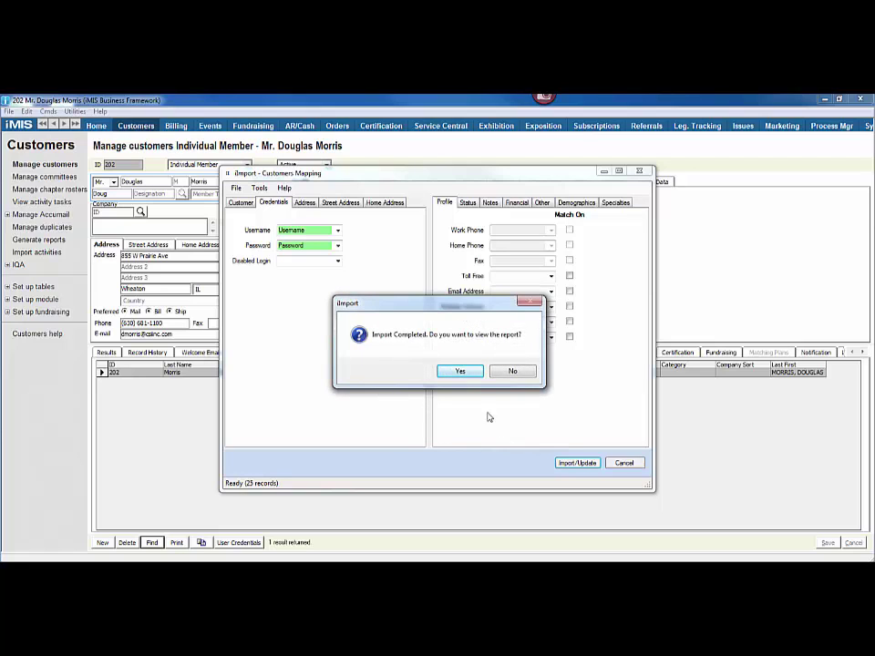
Step: Open the import report, scroll the log, and check the Records Completed and Records Incompleted lists
left_click(462, 372)
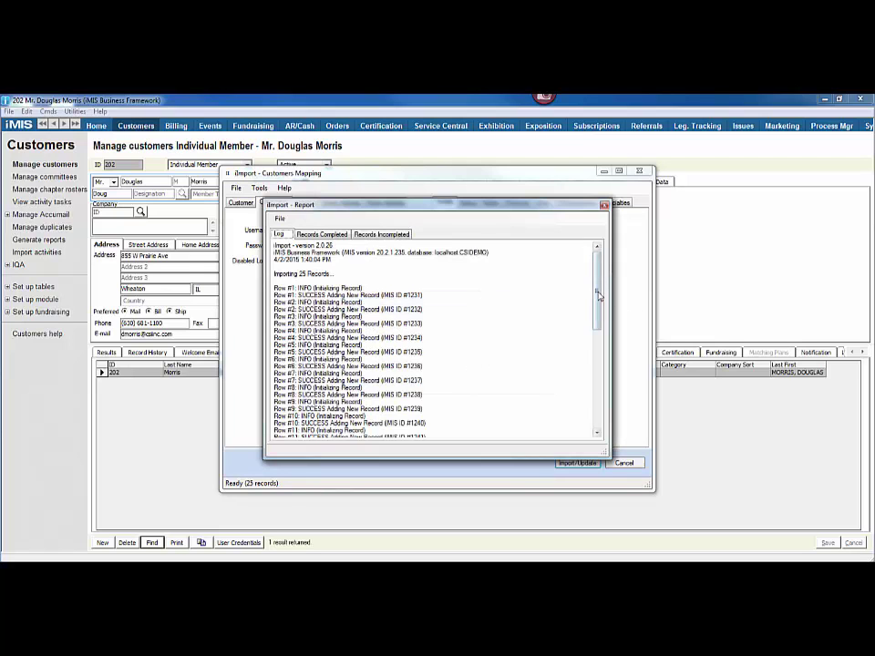
left_click_drag(597, 295, 597, 248)
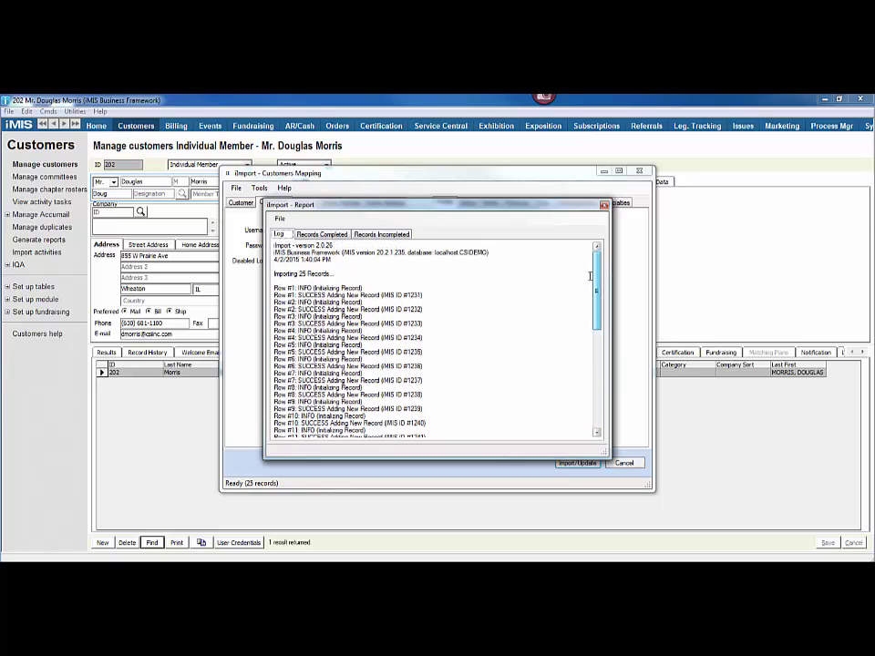
left_click(324, 234)
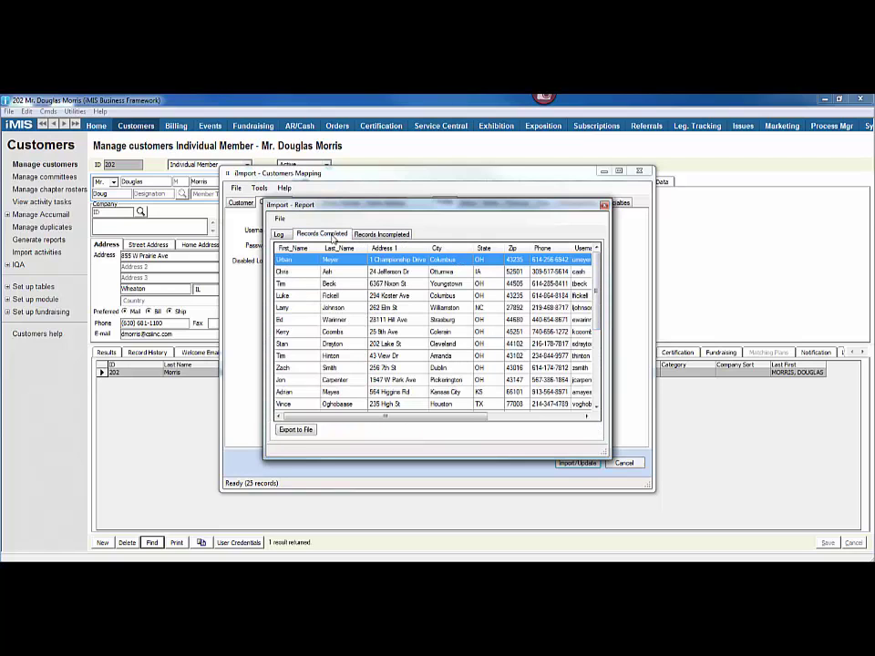
left_click(392, 235)
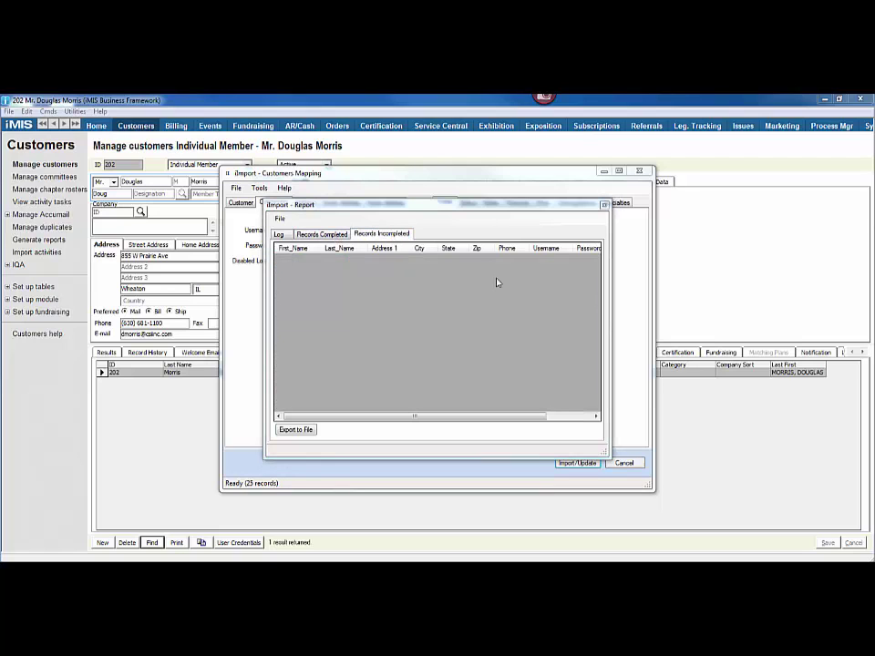
left_click(323, 234)
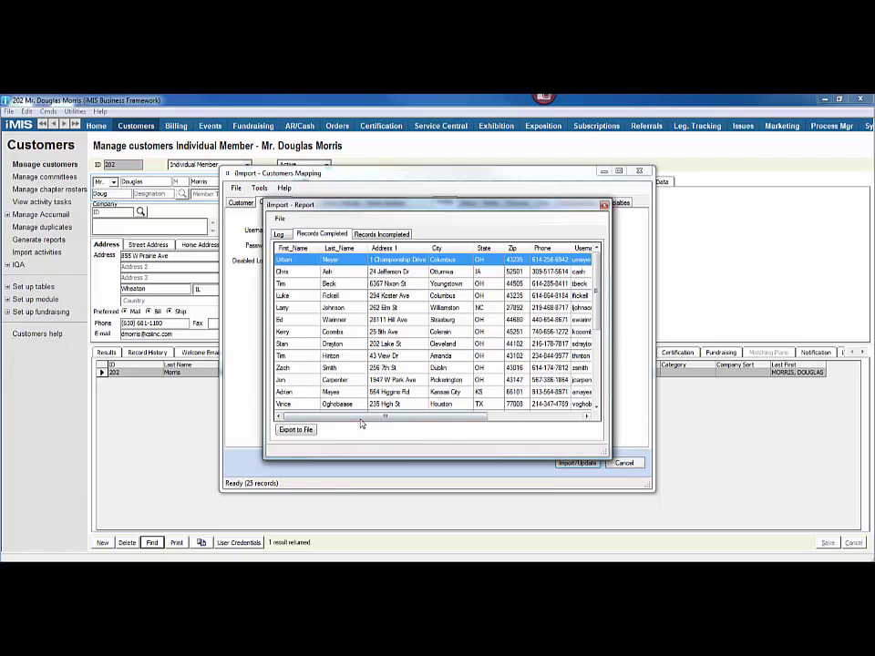
left_click_drag(364, 416, 482, 415)
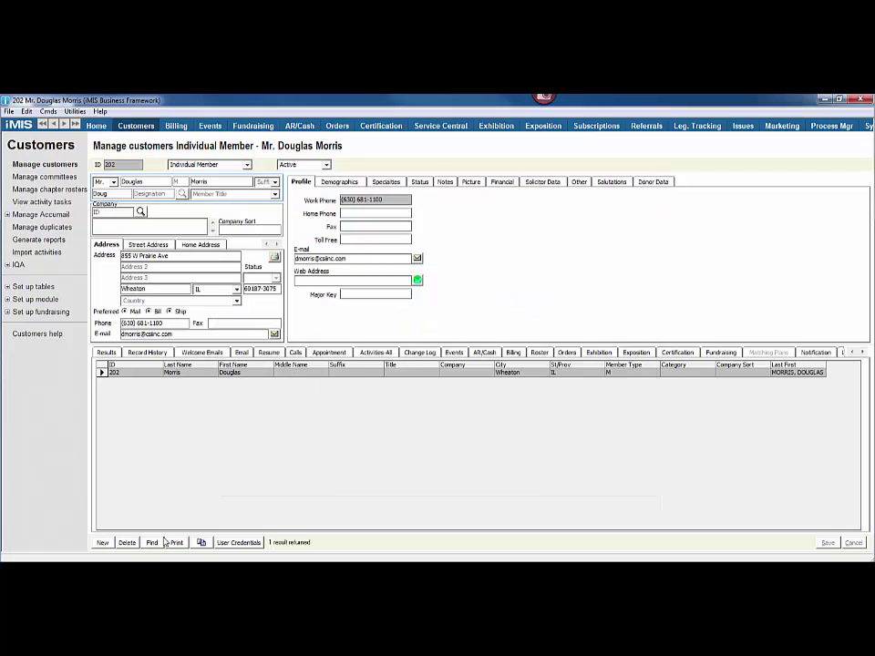
Step: Find the newly imported customer by entering its ID in the Equals search box
left_click(151, 542)
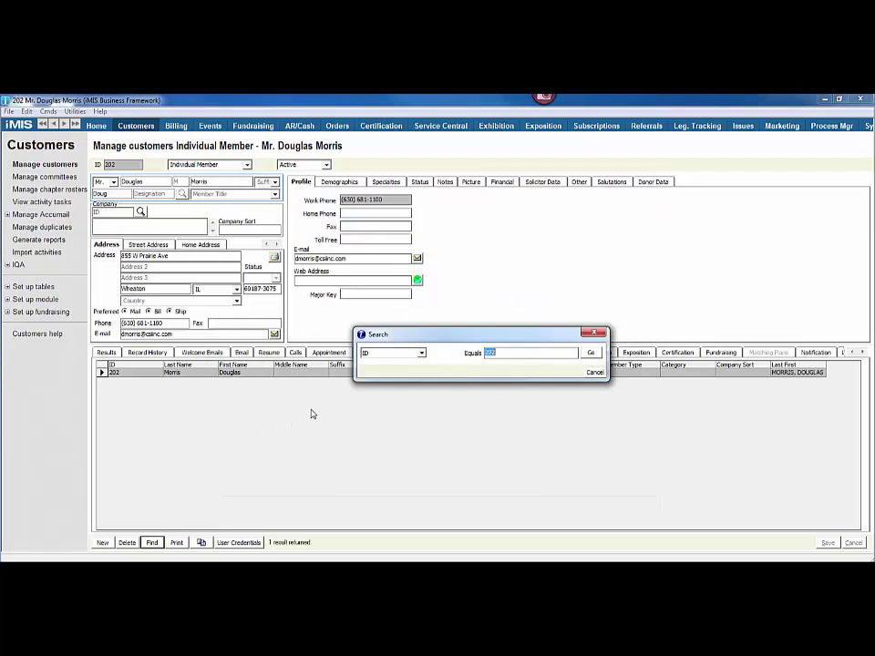
type("1231")
key("Return")
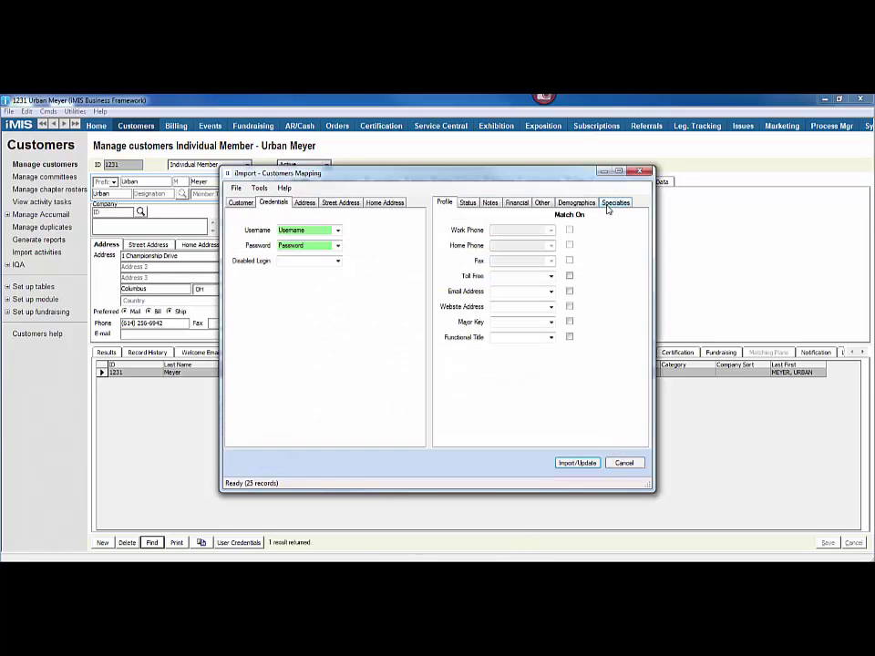
Step: Cancel the current mapping, load New Records with Emails.xlsx, and continue to Customers Mapping
left_click(624, 463)
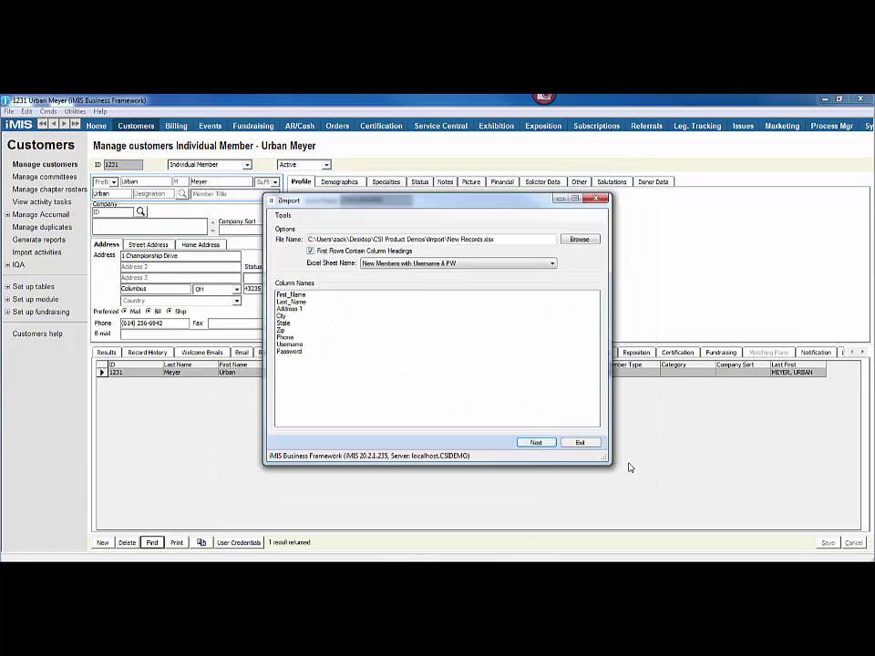
left_click(593, 241)
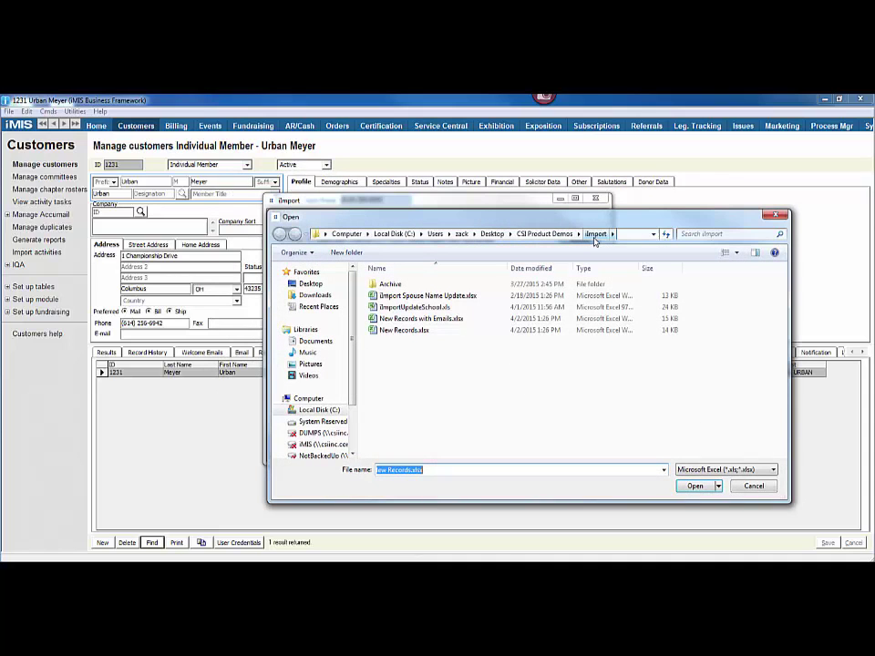
double_click(407, 320)
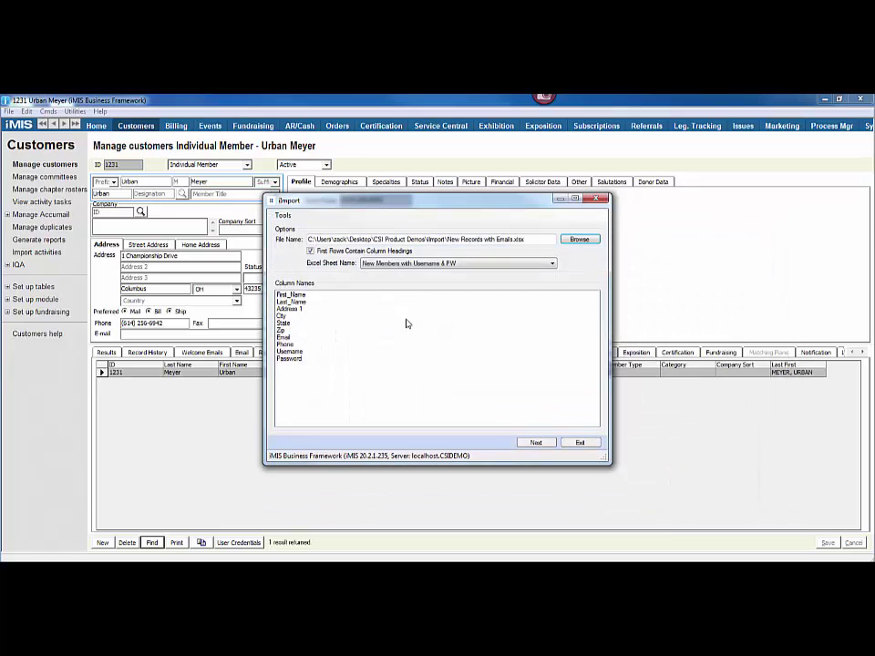
left_click(536, 443)
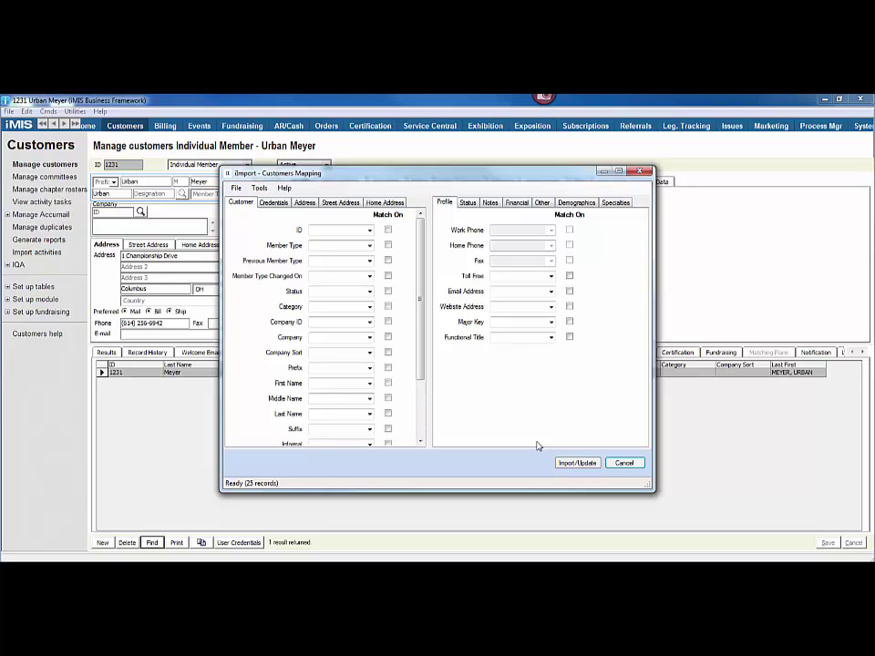
Step: Enter member type M and status A, map First_Name and Last_Name, and match on all four
left_click(351, 254)
type("M")
left_click(387, 245)
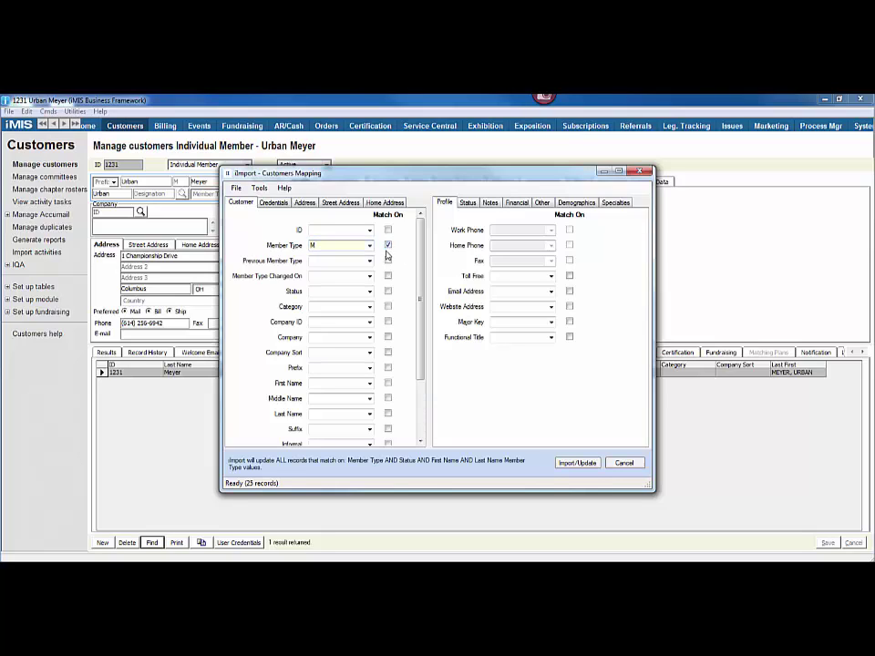
left_click(355, 292)
type("A")
left_click(387, 291)
left_click(369, 383)
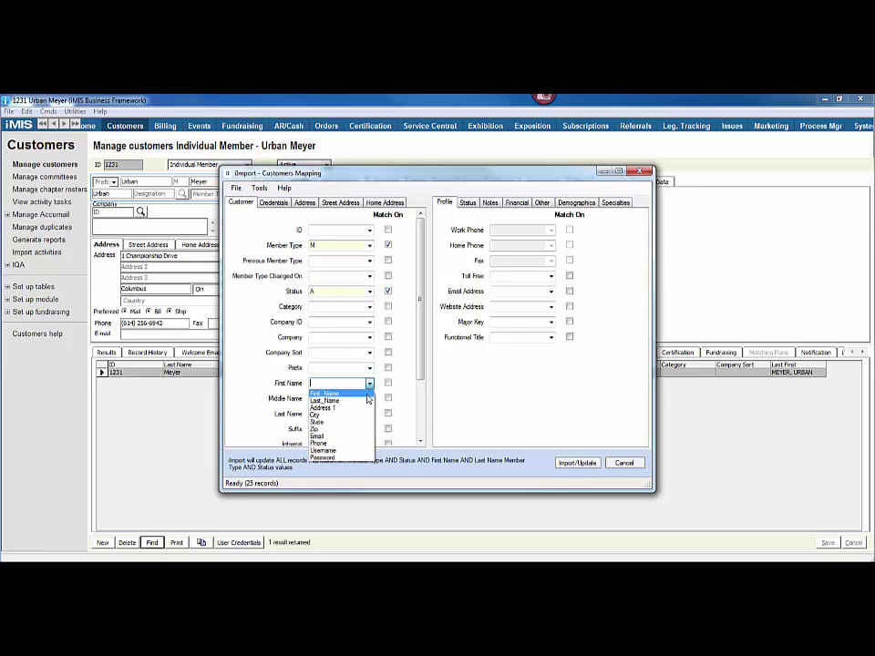
left_click(328, 404)
left_click(369, 413)
left_click(326, 428)
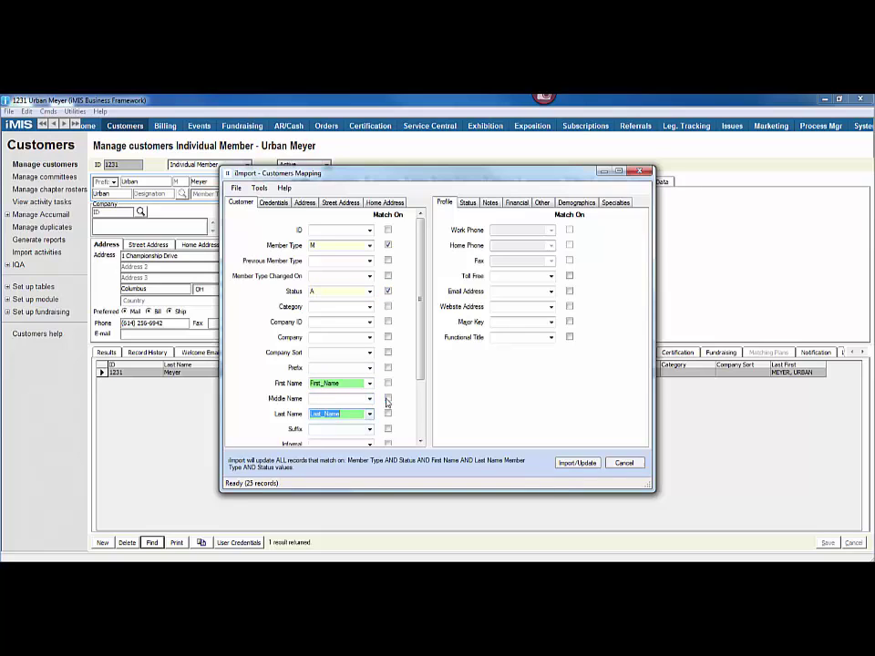
left_click(387, 383)
left_click(387, 415)
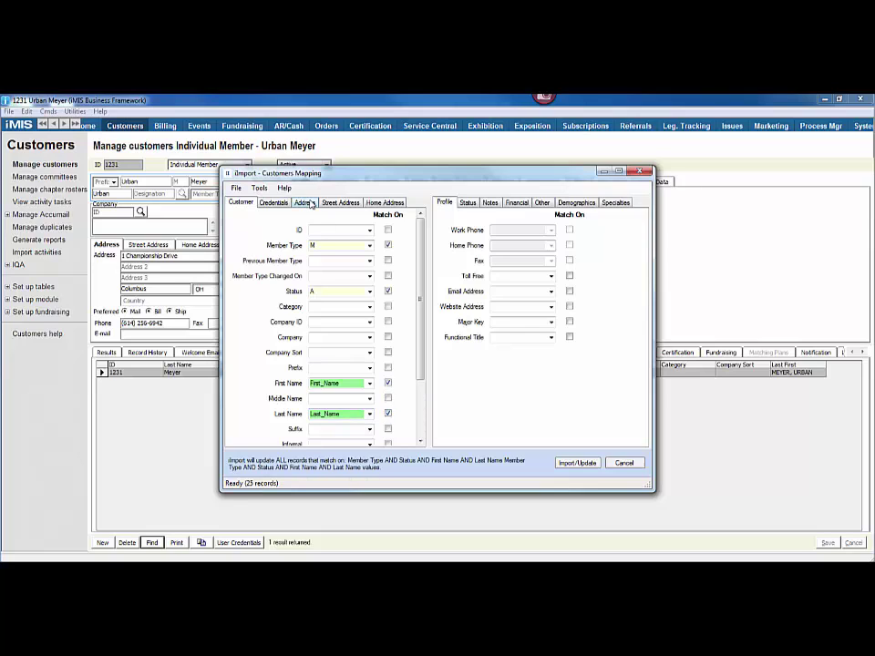
Step: Map the Email column to Email Address on the Address tab
left_click(304, 202)
left_click(369, 416)
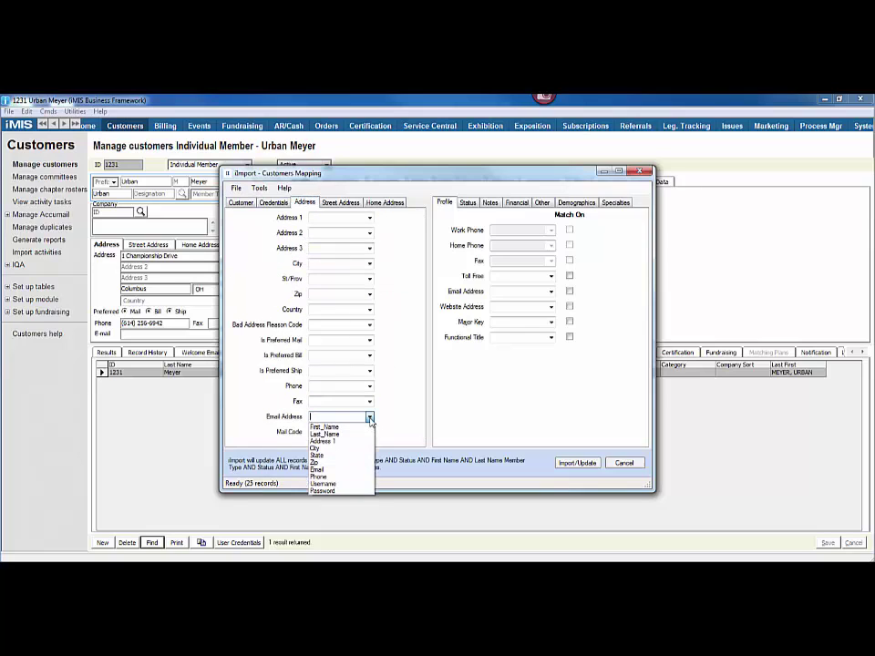
left_click(361, 471)
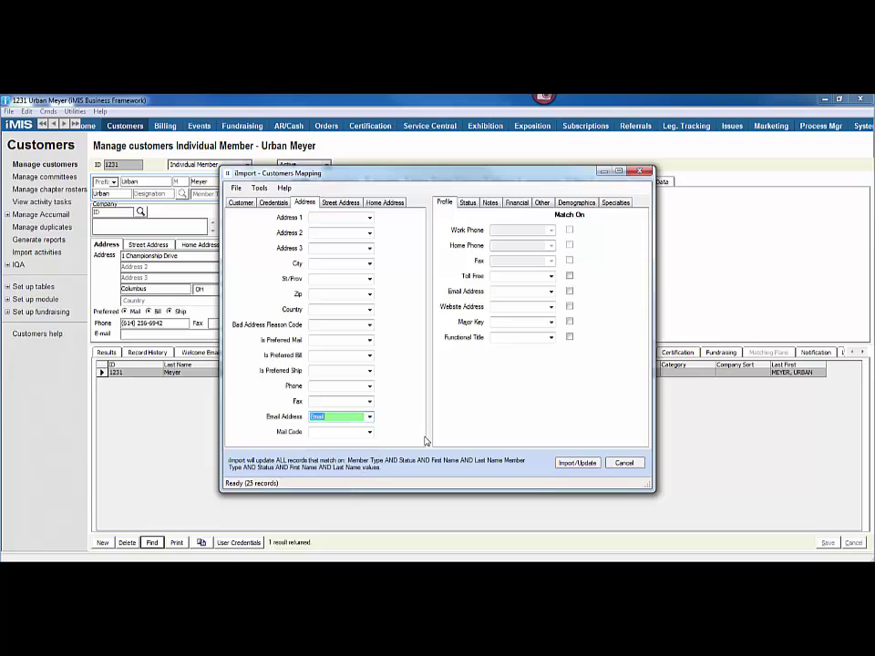
Step: Run the email update on the 25 records and check the report's Records Incompleted list
left_click(575, 464)
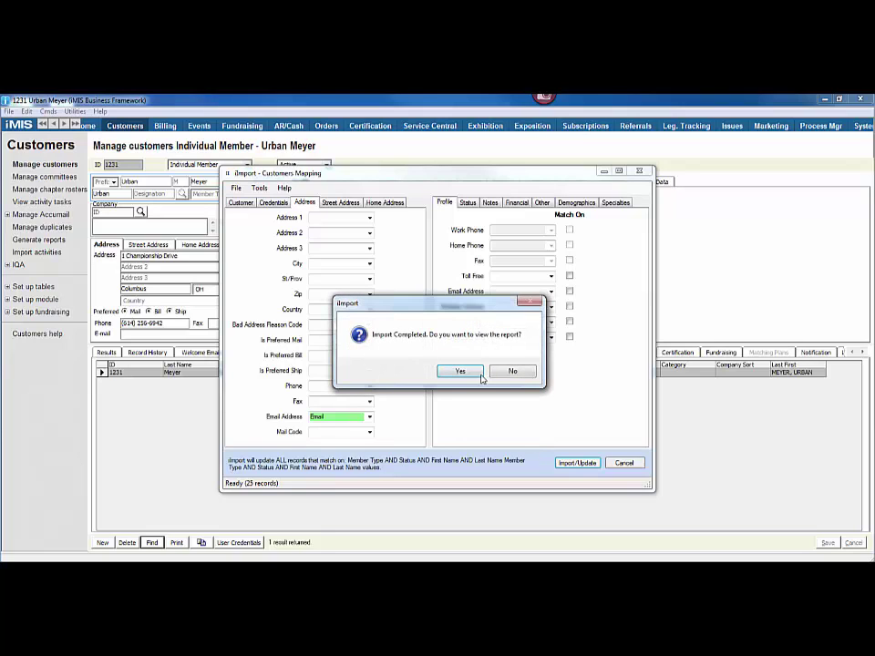
left_click(460, 372)
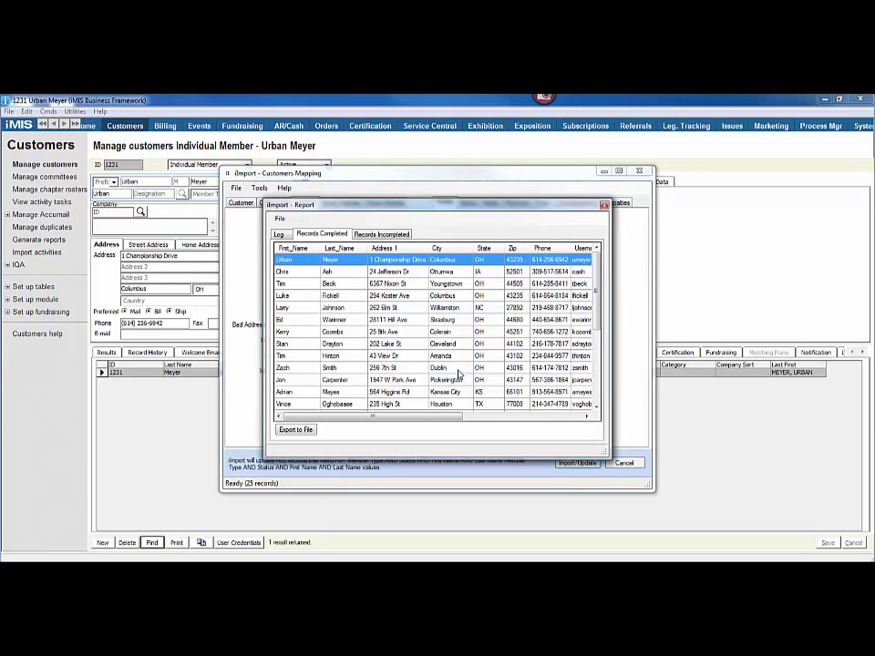
left_click_drag(599, 304, 601, 399)
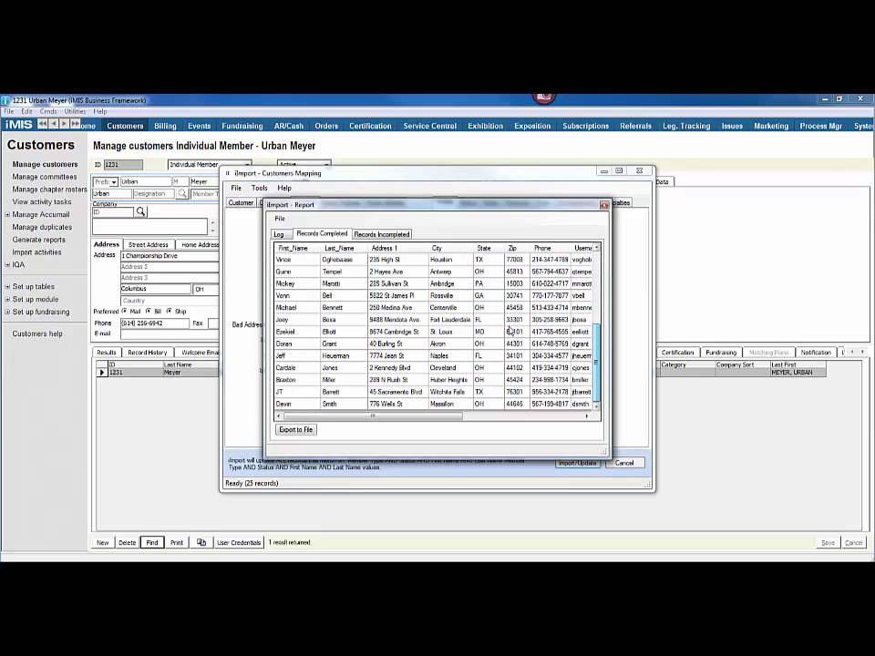
left_click(382, 234)
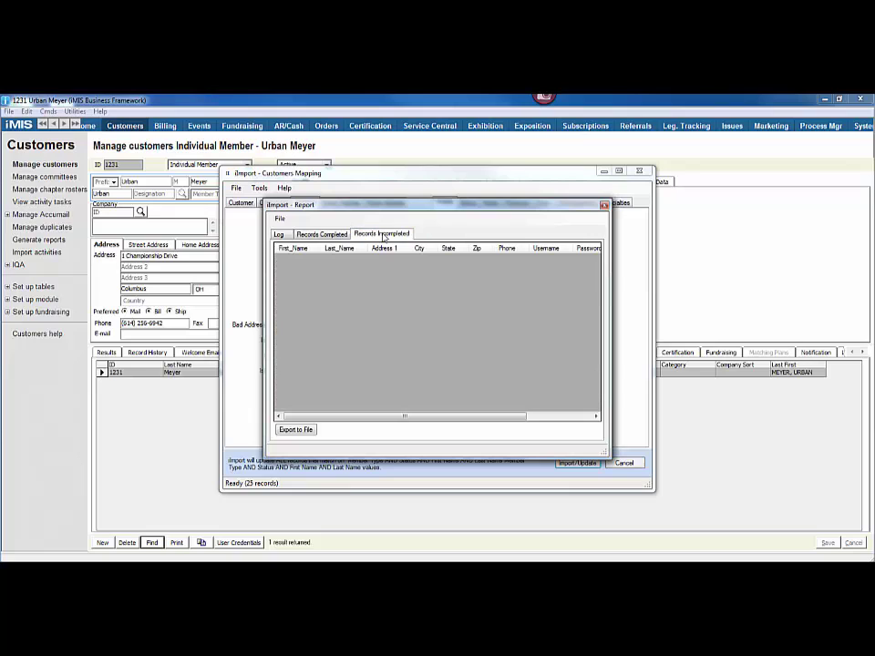
Step: Close the import report windows and reload the first imported customer by its ID to show the new e-mail
key("Escape")
key("Escape")
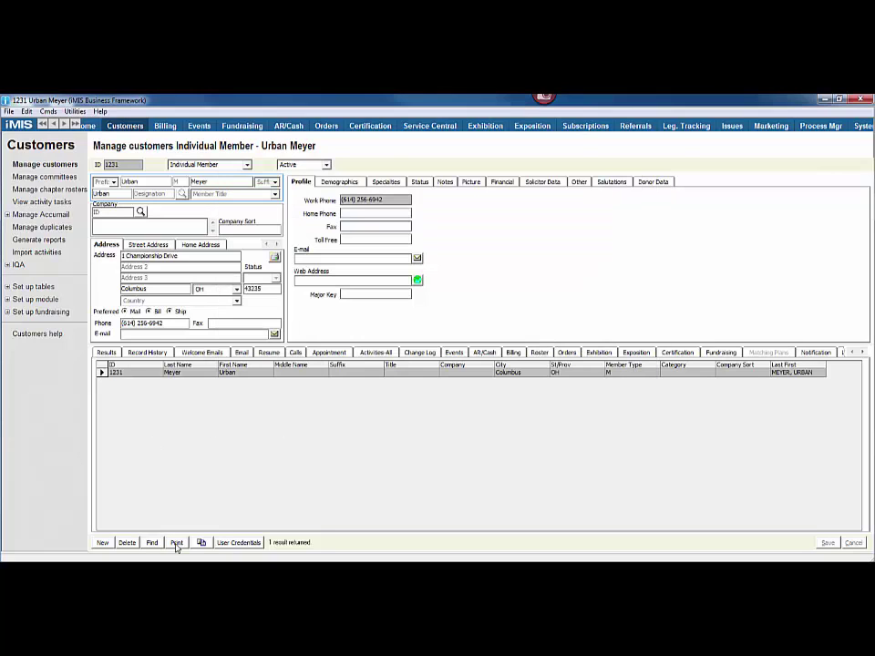
left_click(153, 542)
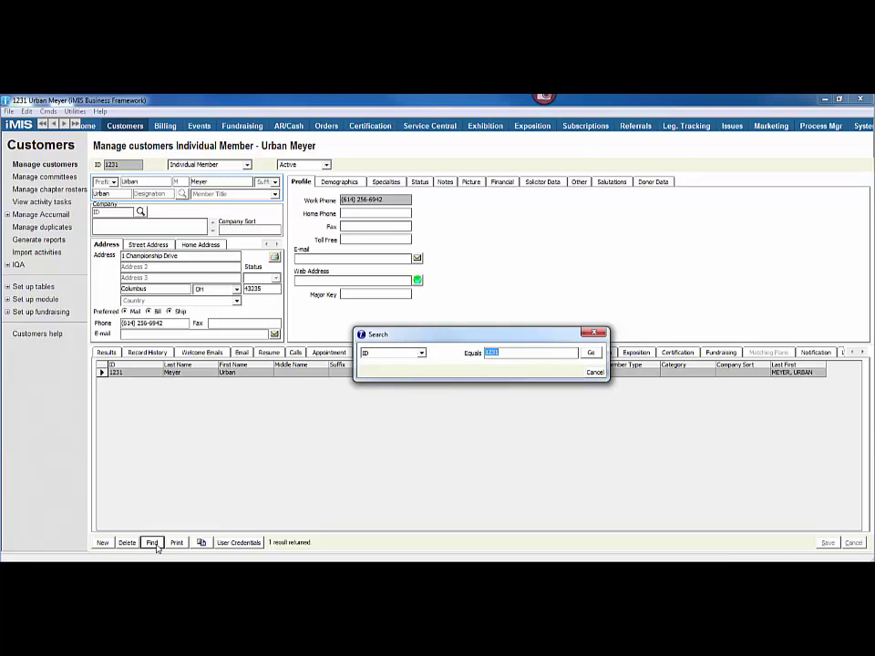
key("Return")
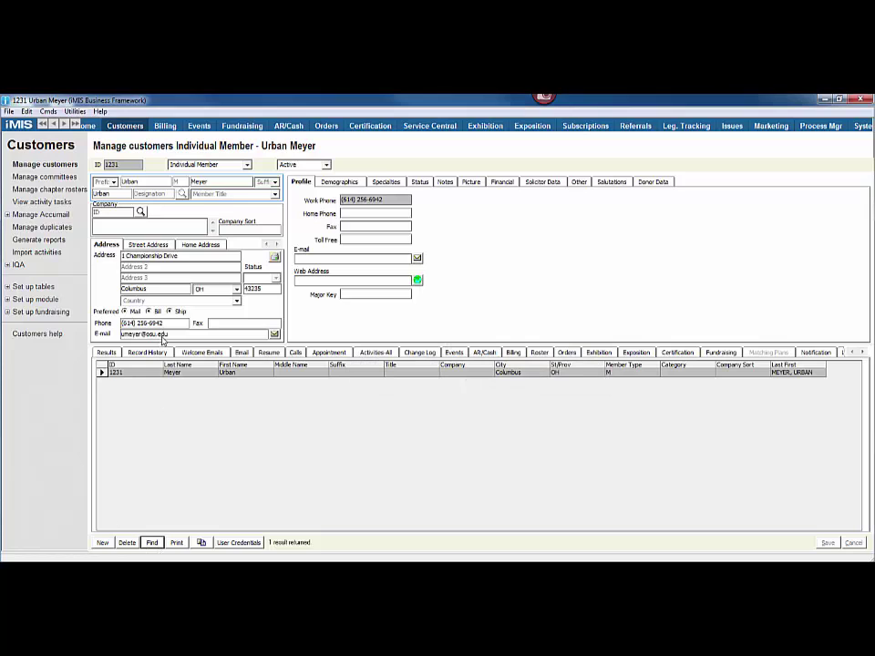